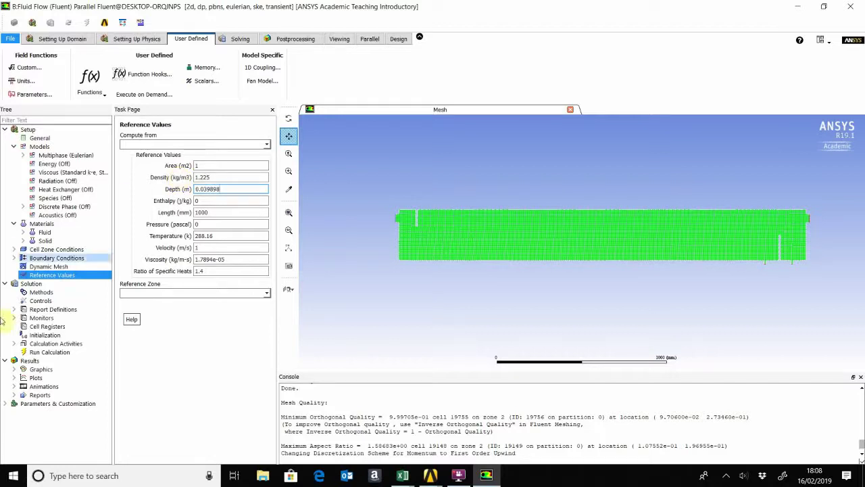
Open the Report Definitions list, which shows delta-time, flow-time and iters-per-timestep.
click(42, 292)
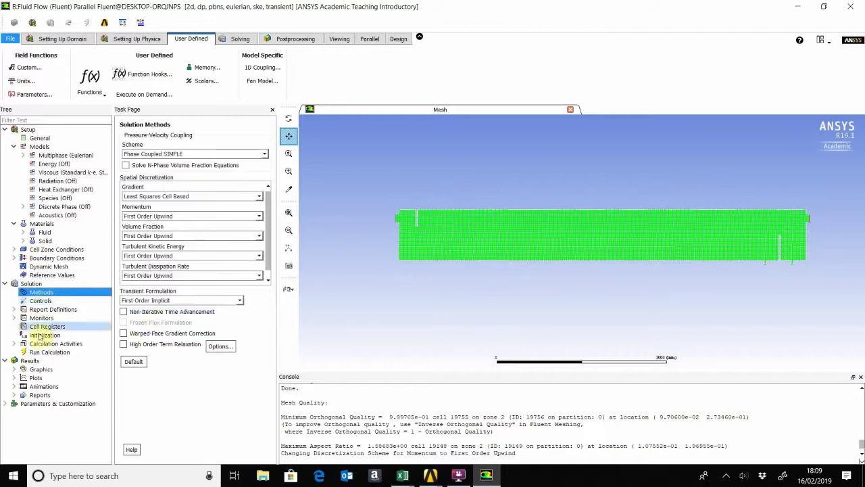
double_click(45, 309)
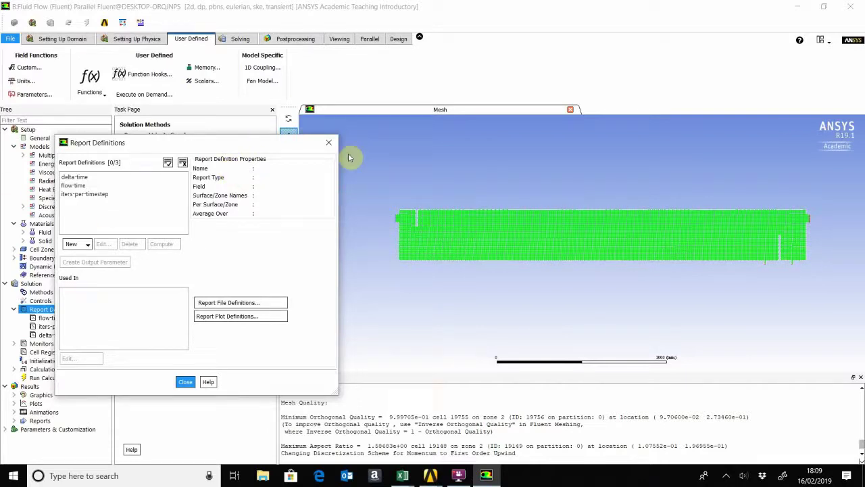
Create Mass Flow Rate report oil-in-water-outlet for the oil phase at water_outlet, written to a report file.
click(329, 142)
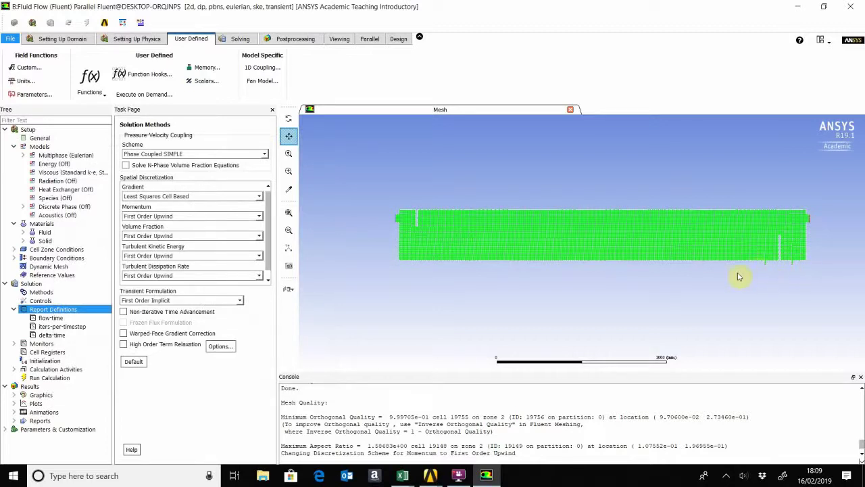
right_click(51, 309)
mouse_move(68, 330)
mouse_move(147, 346)
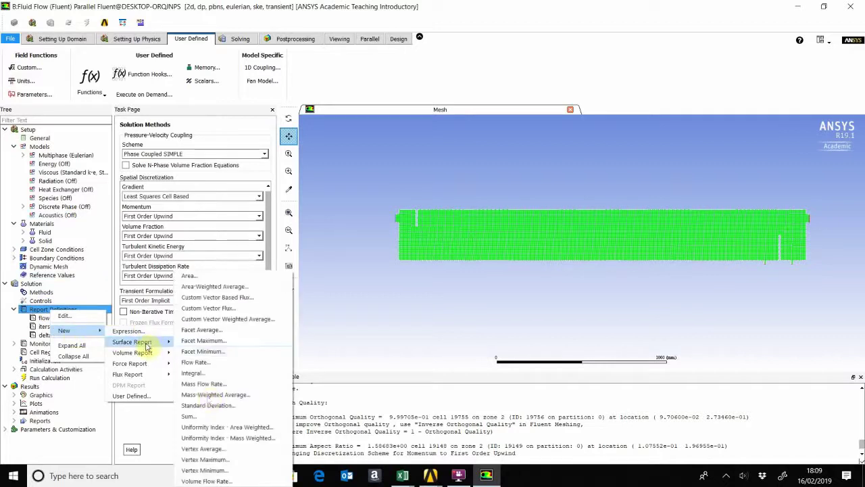
click(197, 384)
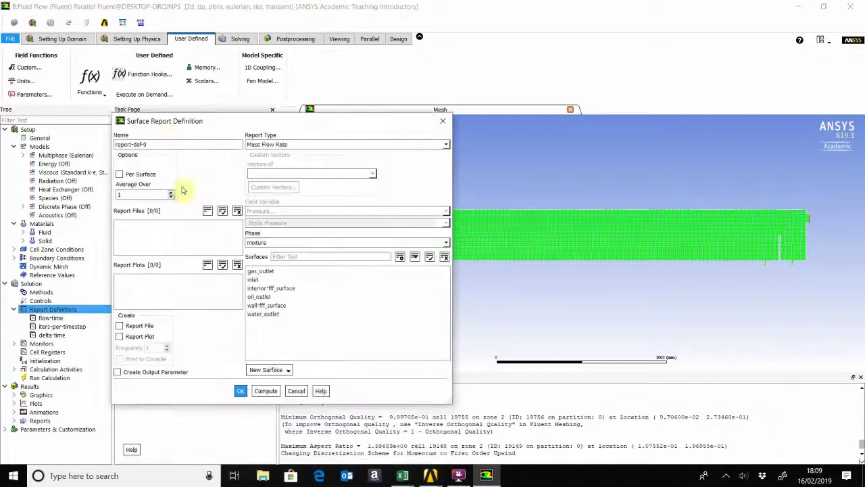
drag(160, 145, 96, 137)
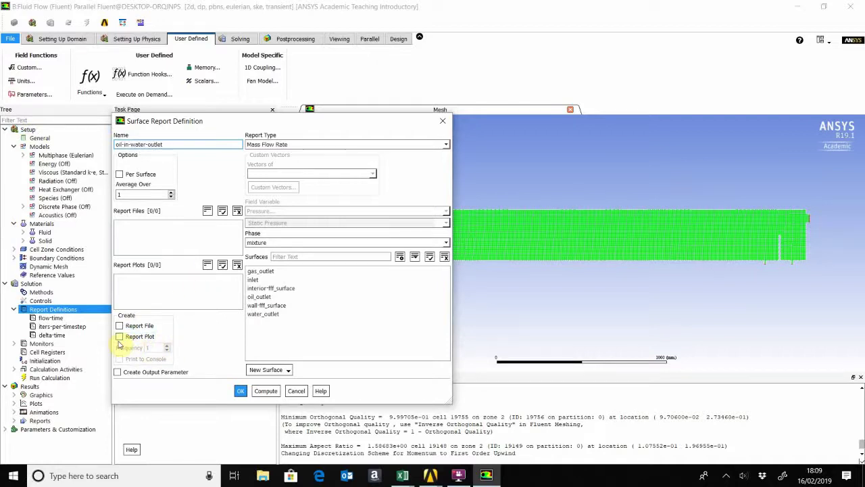
click(127, 326)
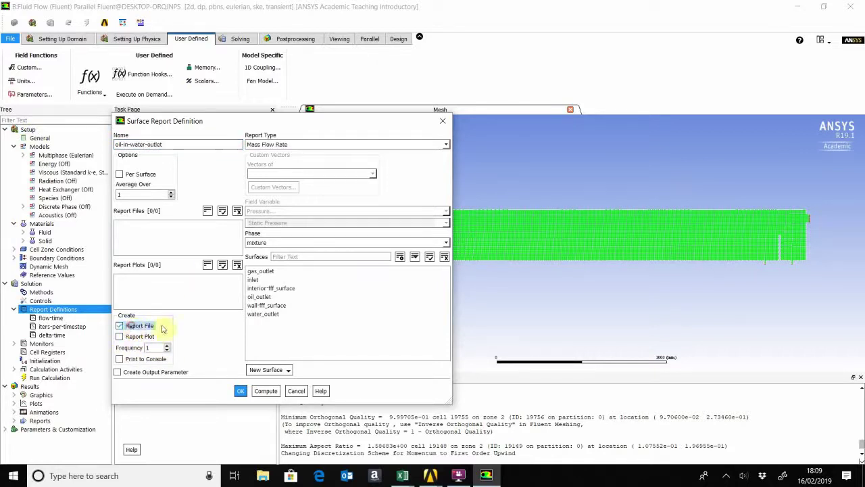
click(266, 244)
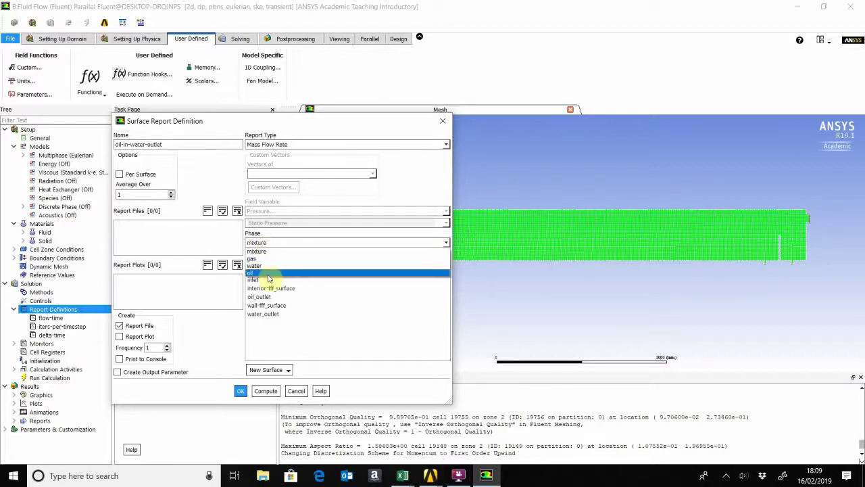
click(271, 276)
click(264, 314)
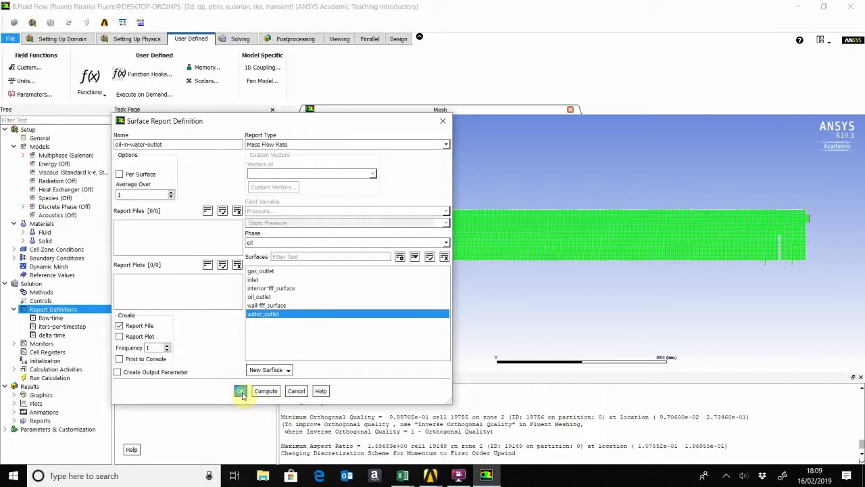
click(241, 392)
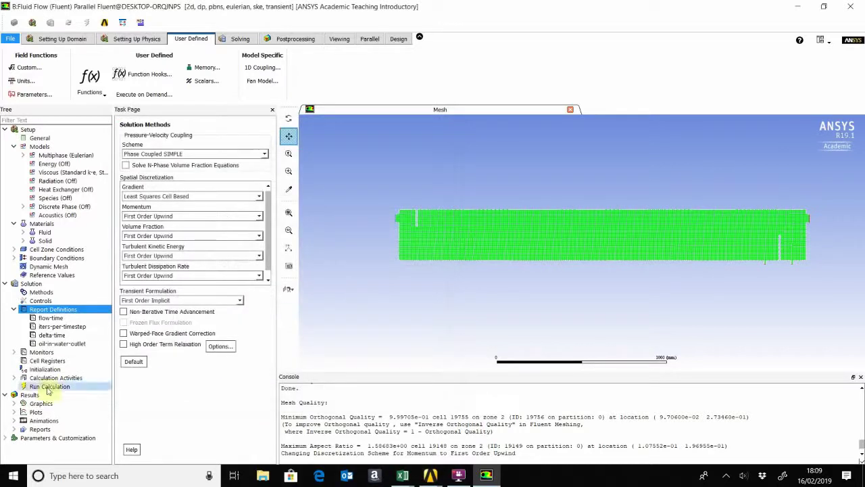
Create Mass Flow Rate report water-in-oil-outlet for the water phase at oil_outlet, written to a report file.
right_click(54, 311)
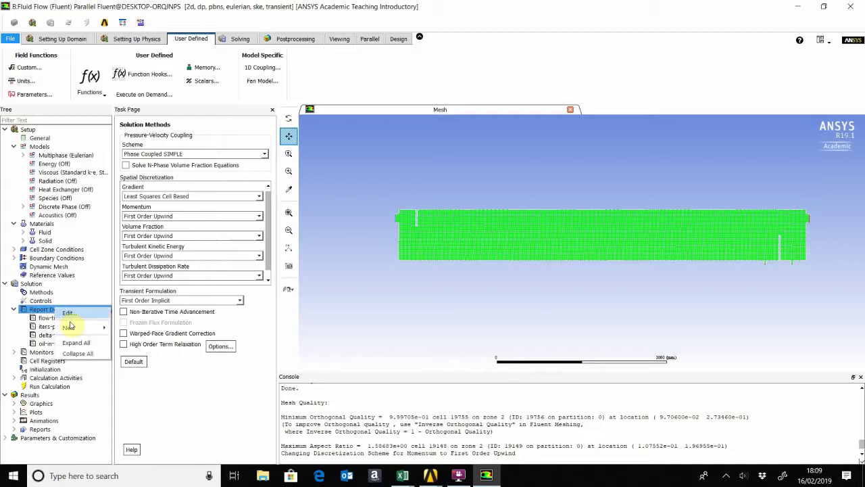
mouse_move(70, 328)
mouse_move(145, 340)
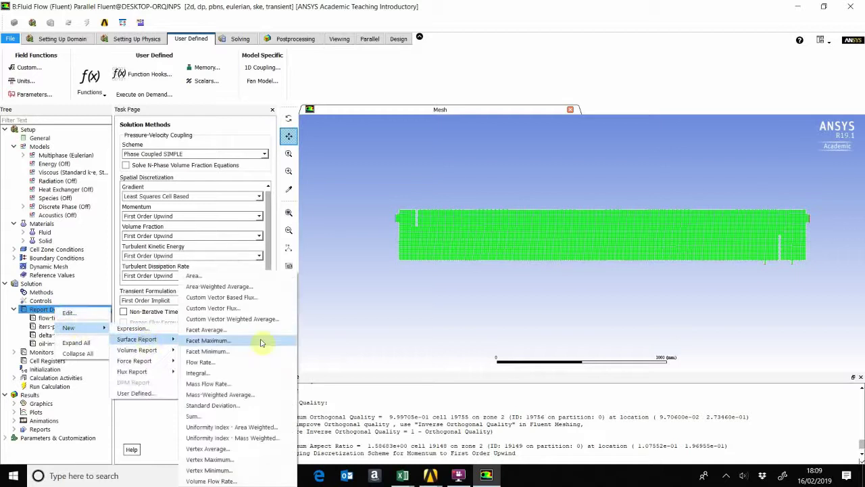
click(223, 383)
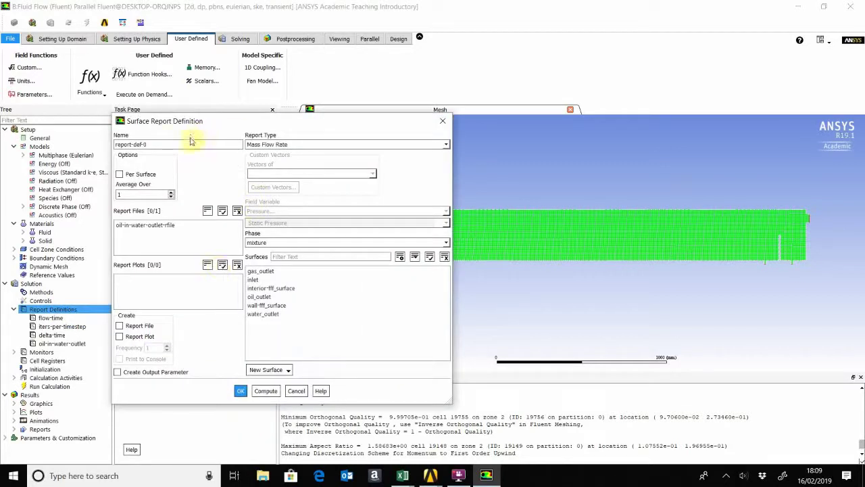
drag(168, 144, 143, 145)
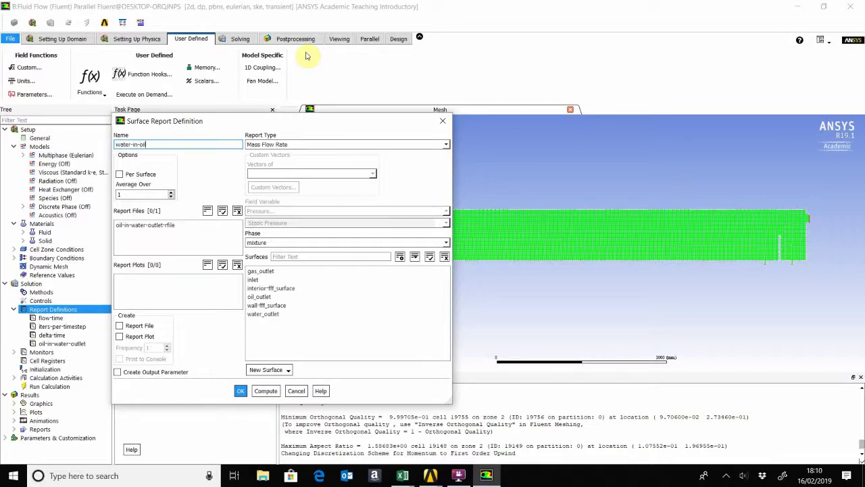
text(water-in-oil-outlet)
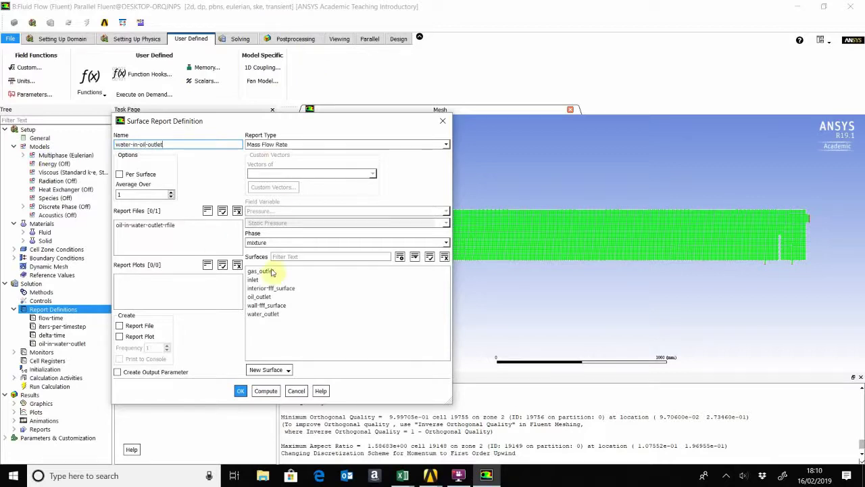
click(278, 242)
click(274, 266)
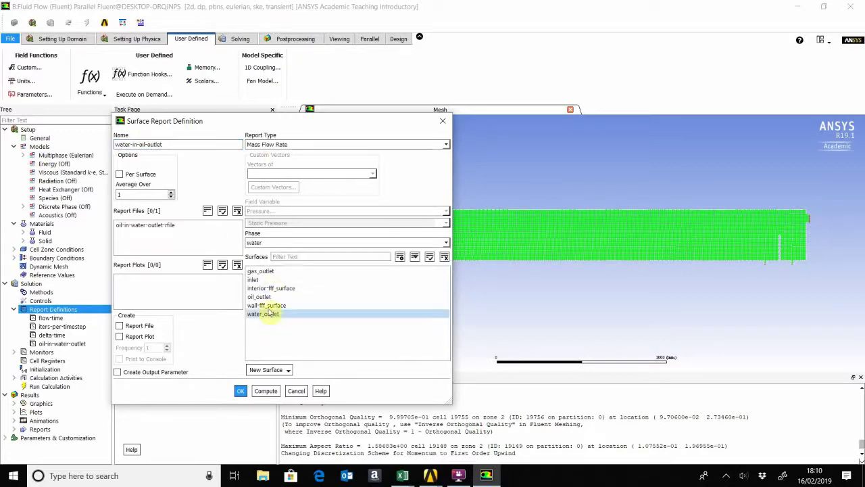
click(260, 297)
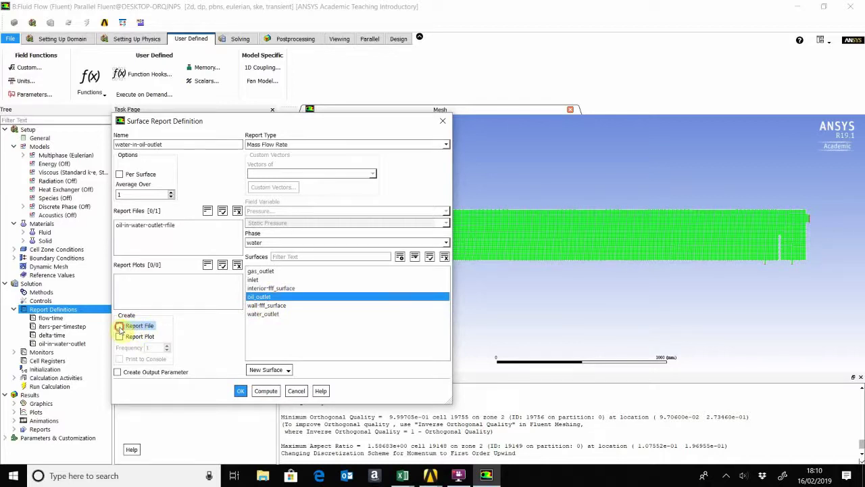
click(120, 326)
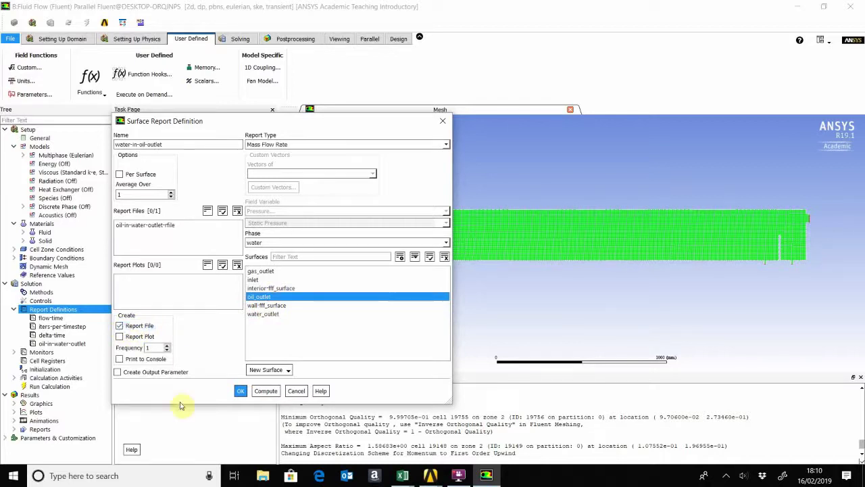
click(240, 391)
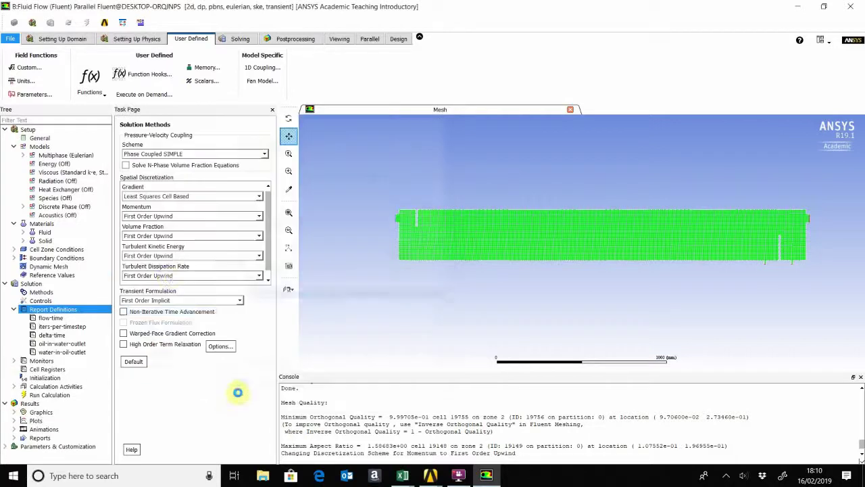
Initialize the solution computed from inlet, with oil and water volume fractions both 0.
click(54, 379)
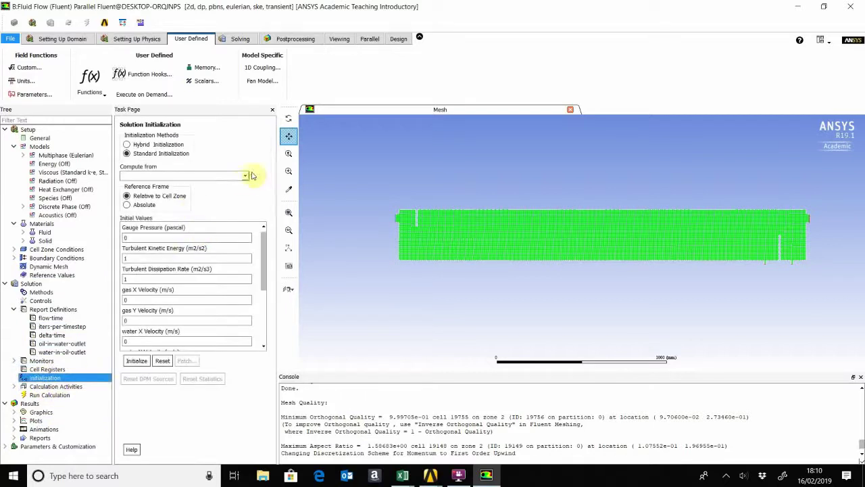
click(245, 176)
click(139, 192)
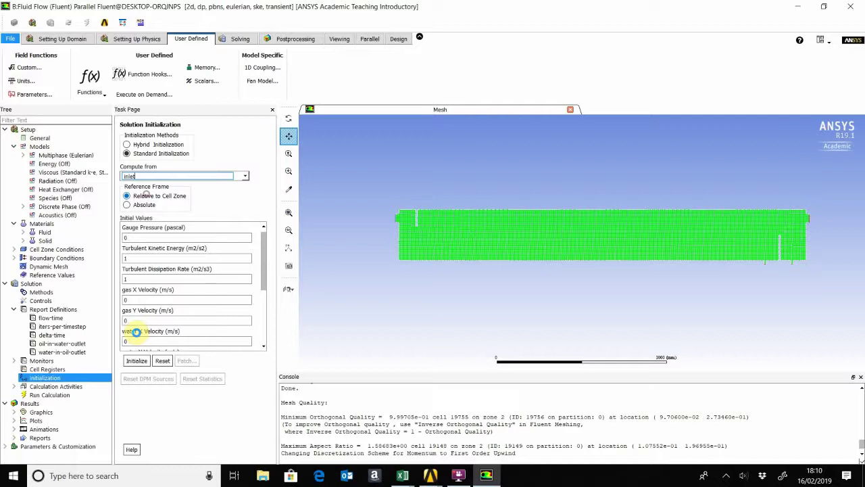
scroll(155, 345, down, 5)
double_click(155, 335)
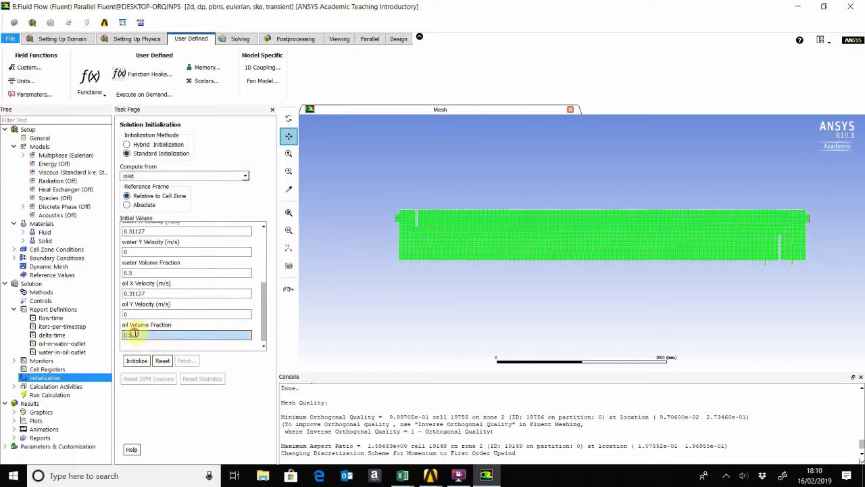
text(0)
double_click(157, 271)
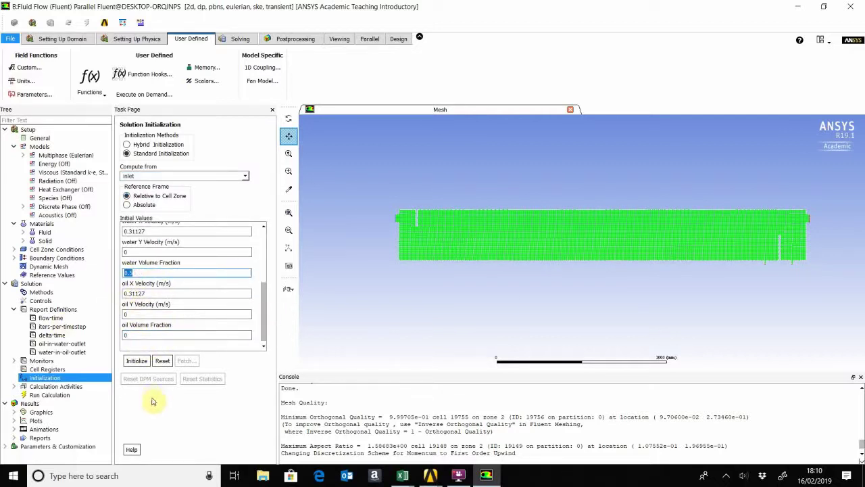
text(0)
click(135, 360)
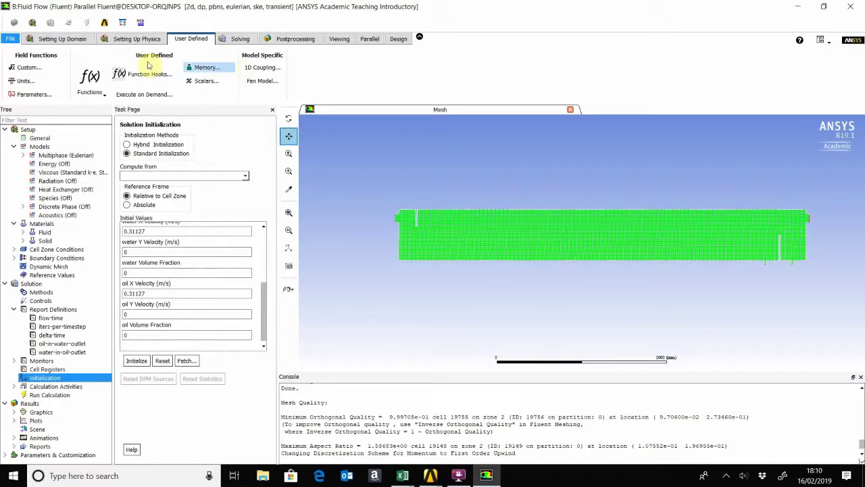
Mark cells inside the quad region x 0–2250 mm, y -20–80 mm, flagging 4868 cells.
click(62, 38)
click(447, 68)
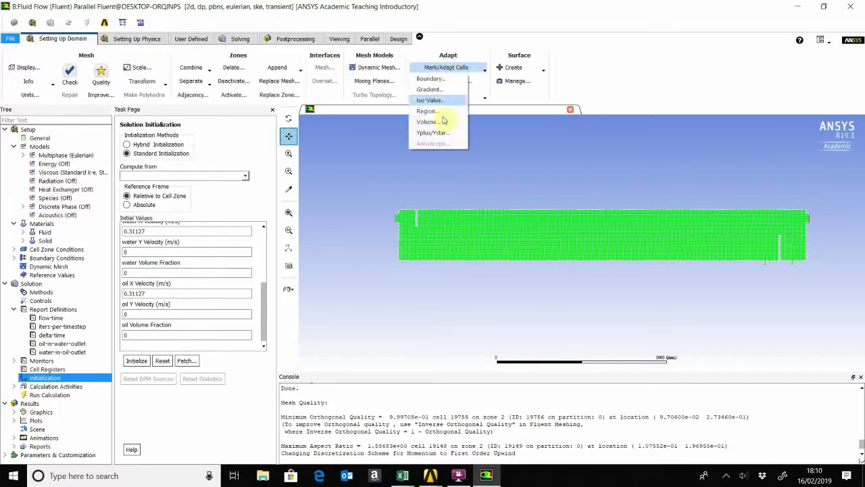
click(428, 111)
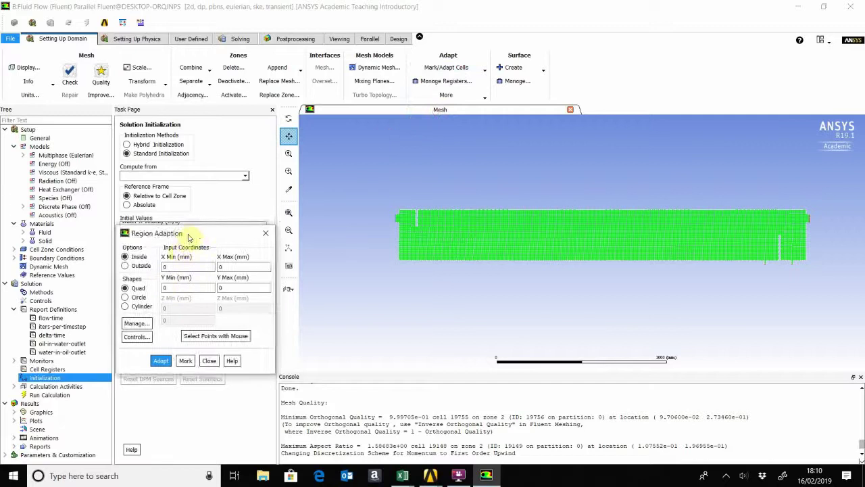
drag(189, 236, 191, 169)
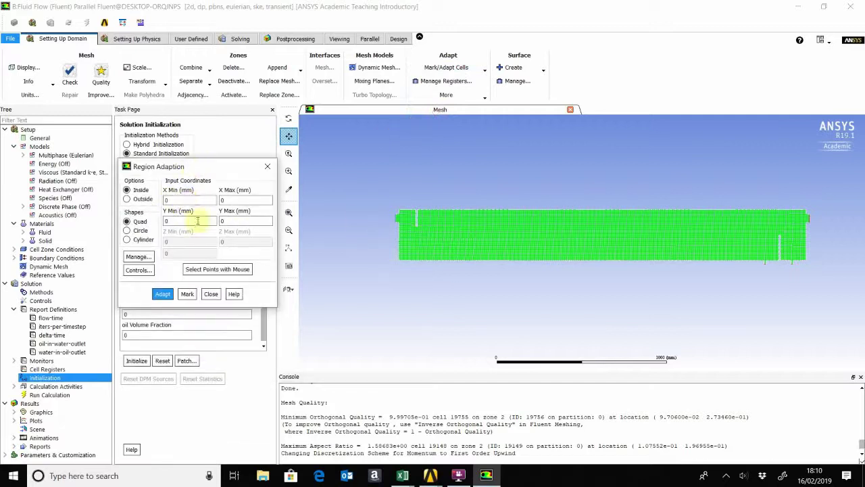
double_click(172, 201)
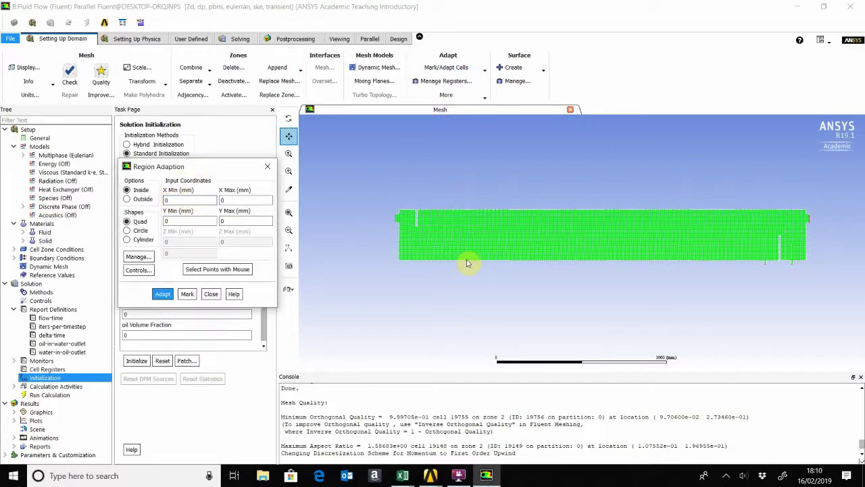
double_click(226, 201)
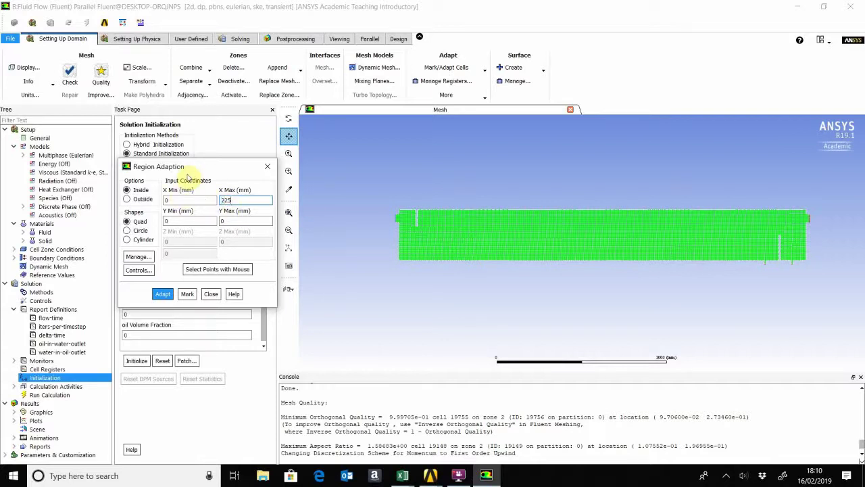
double_click(181, 220)
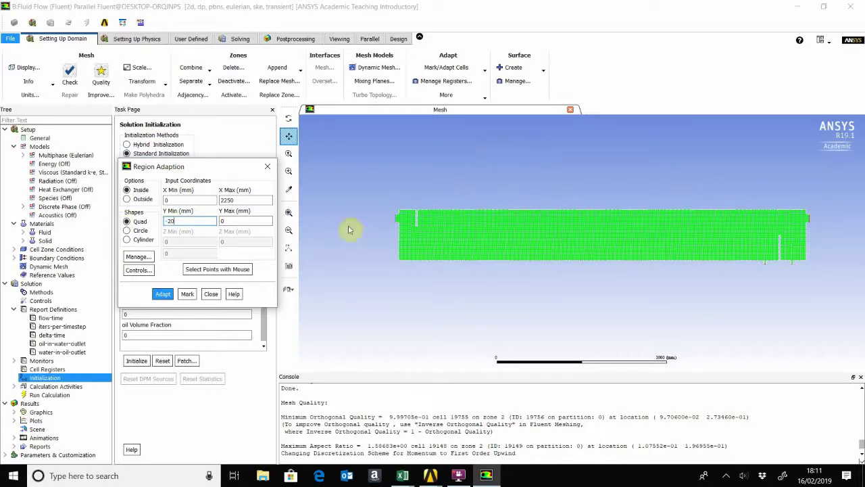
double_click(251, 222)
double_click(174, 222)
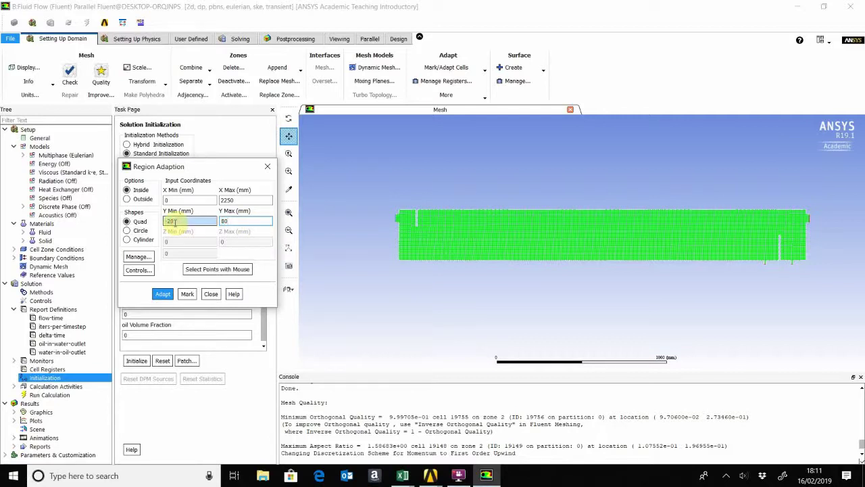
text(-20)
click(187, 293)
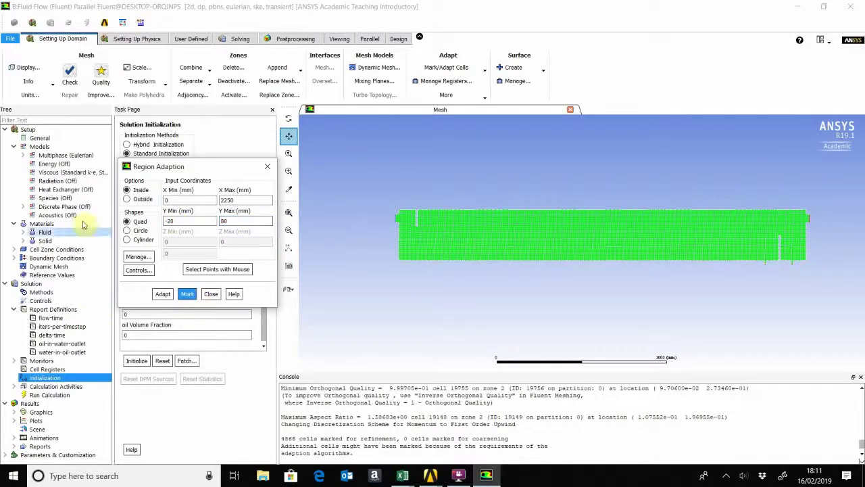
Mark cells in the band y 80–150 mm.
double_click(169, 201)
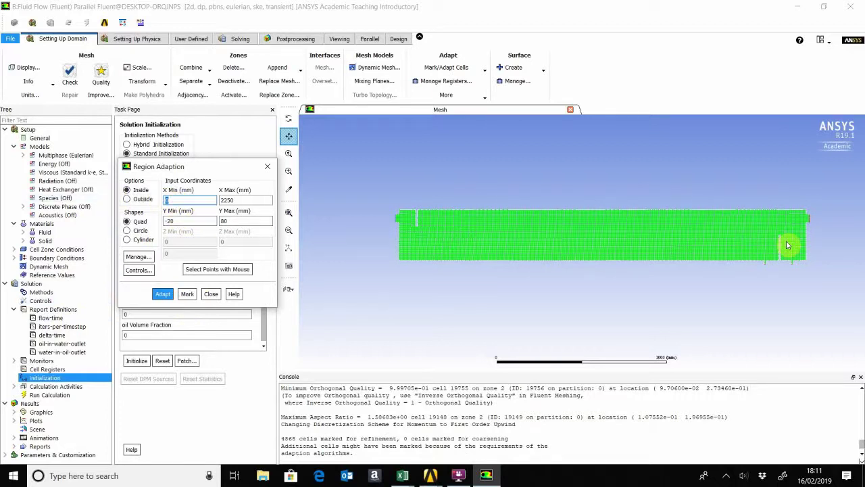
double_click(194, 222)
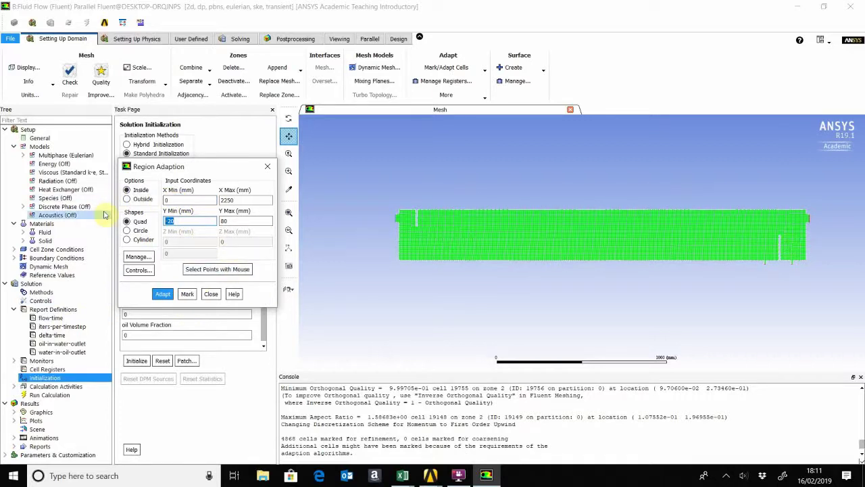
text(80)
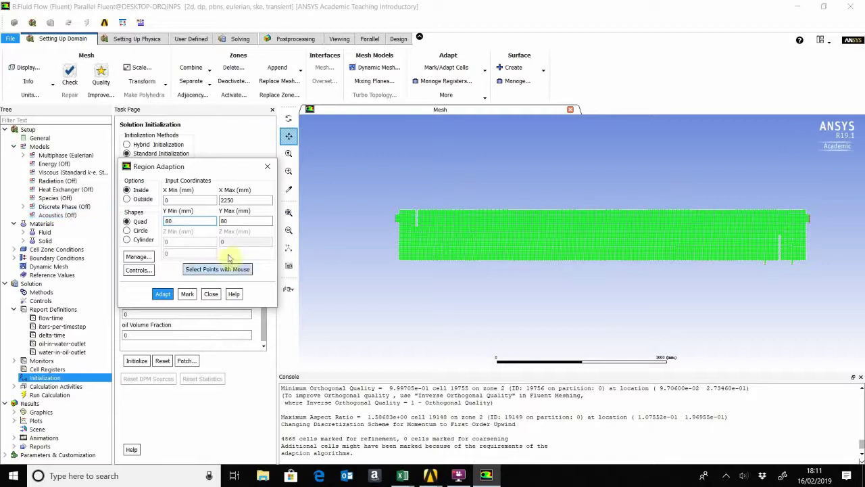
double_click(241, 221)
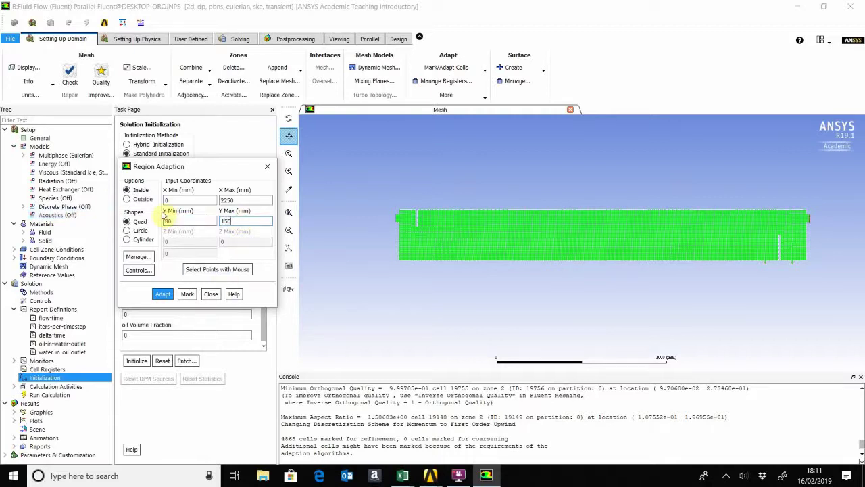
click(187, 294)
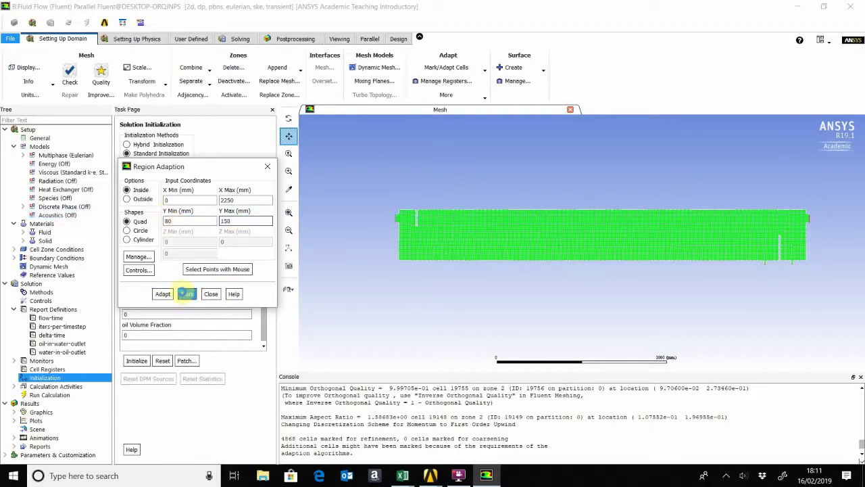
Mark the end region x 2255–2400 mm, y -20–80 mm, then list the adaption registers.
double_click(184, 200)
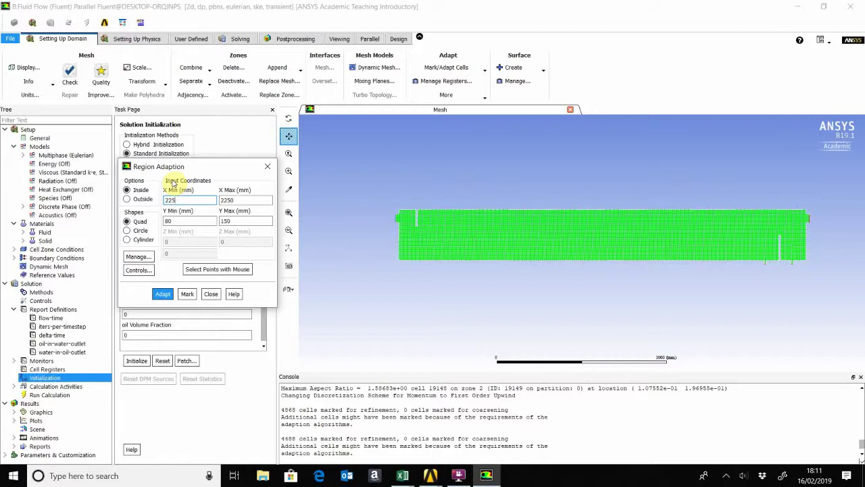
double_click(243, 200)
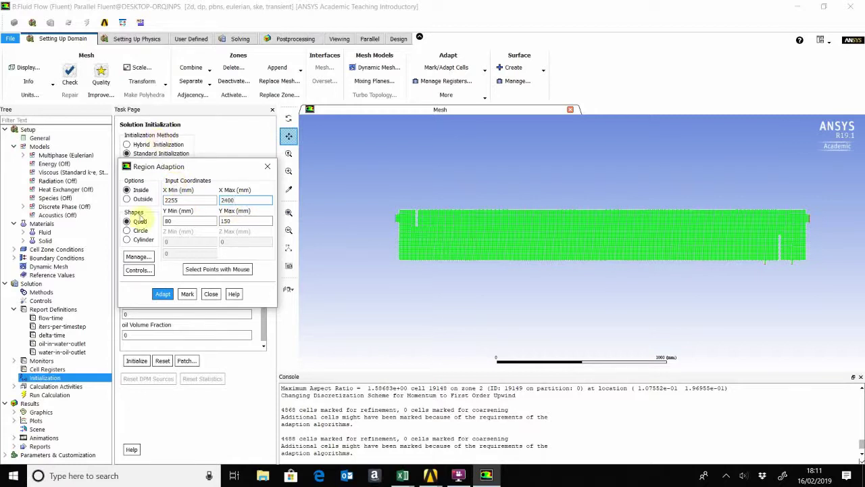
double_click(179, 221)
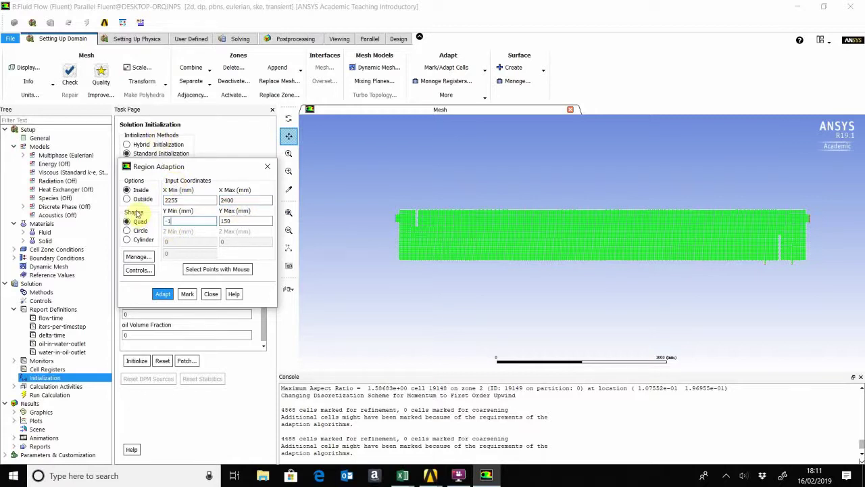
double_click(230, 221)
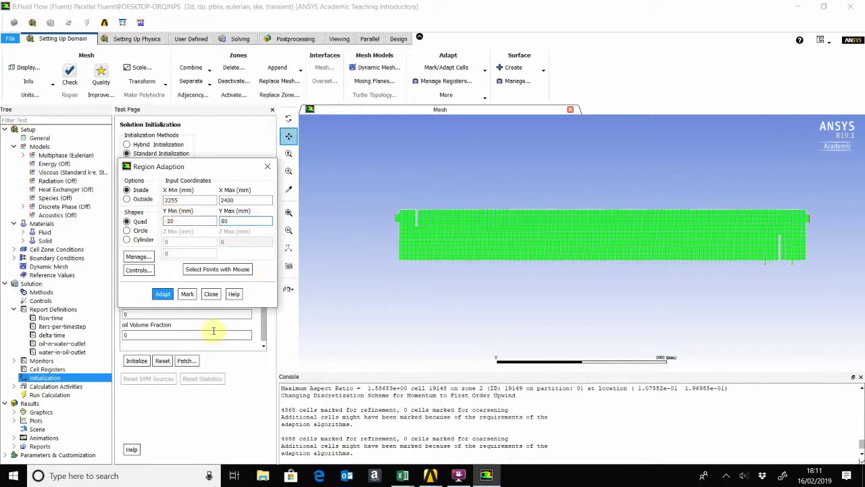
click(187, 294)
click(139, 257)
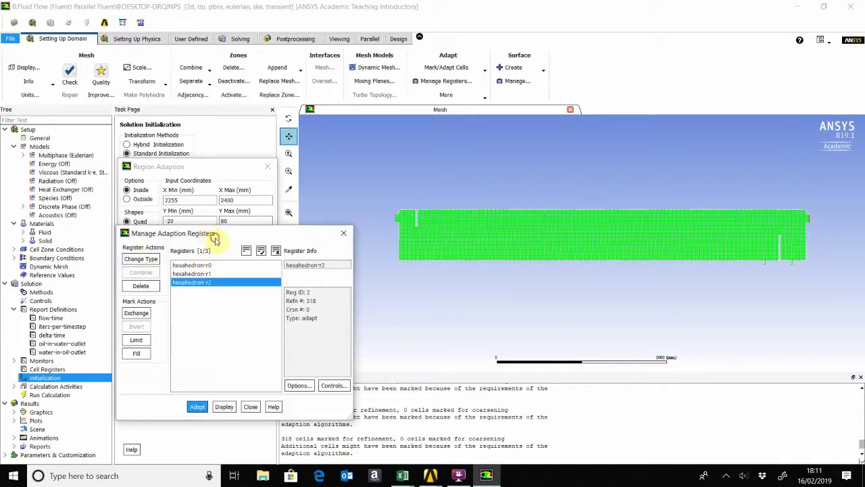
Display the hexahedron-r2, r1 and finally r0 marked cells, then close the register manager.
drag(211, 235, 210, 180)
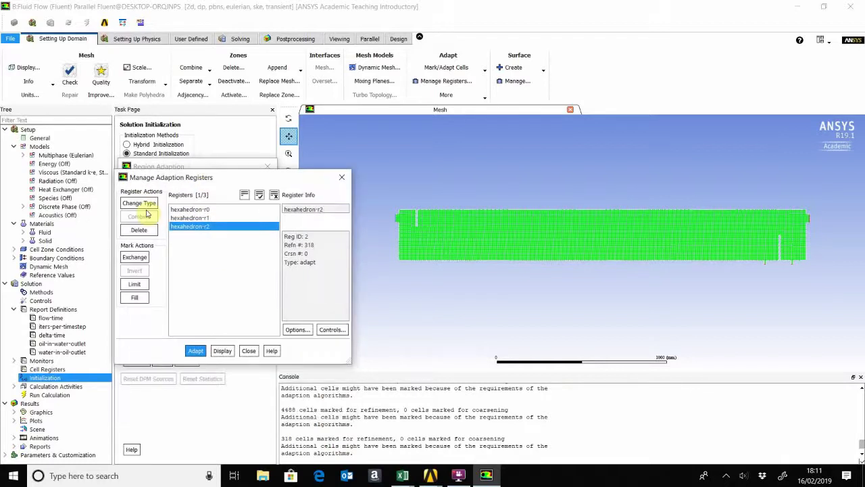
click(223, 351)
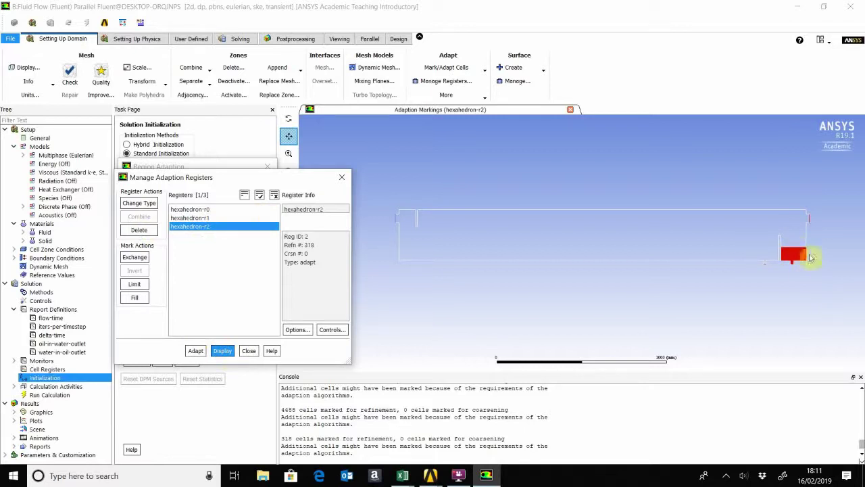
click(206, 219)
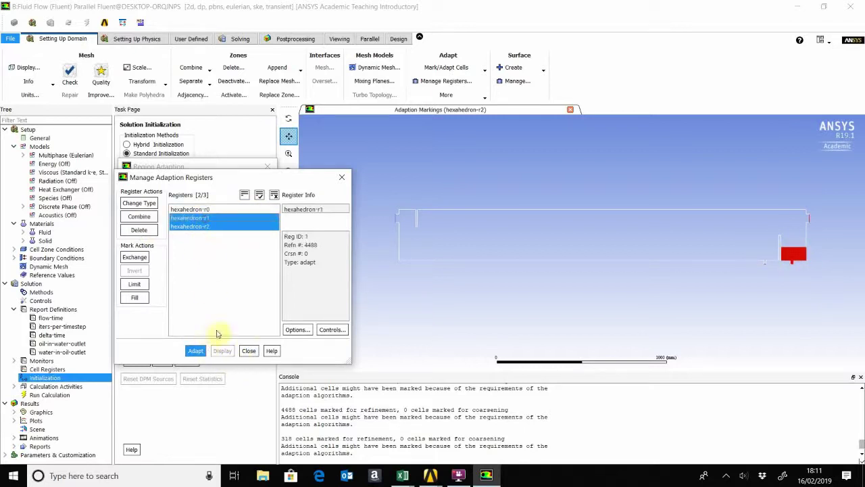
click(199, 226)
click(223, 350)
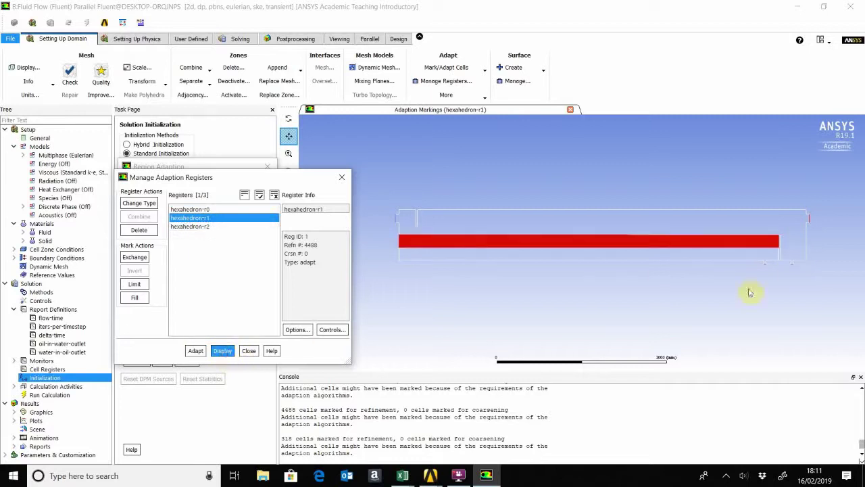
click(189, 218)
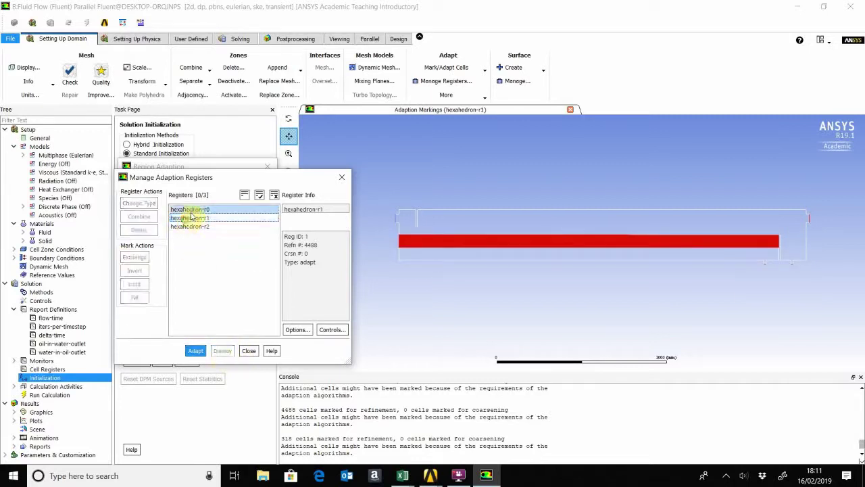
click(191, 209)
click(222, 350)
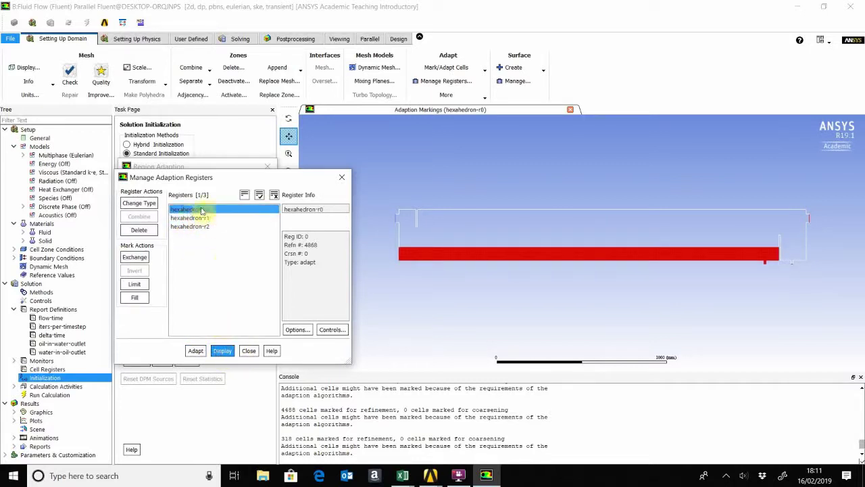
click(249, 351)
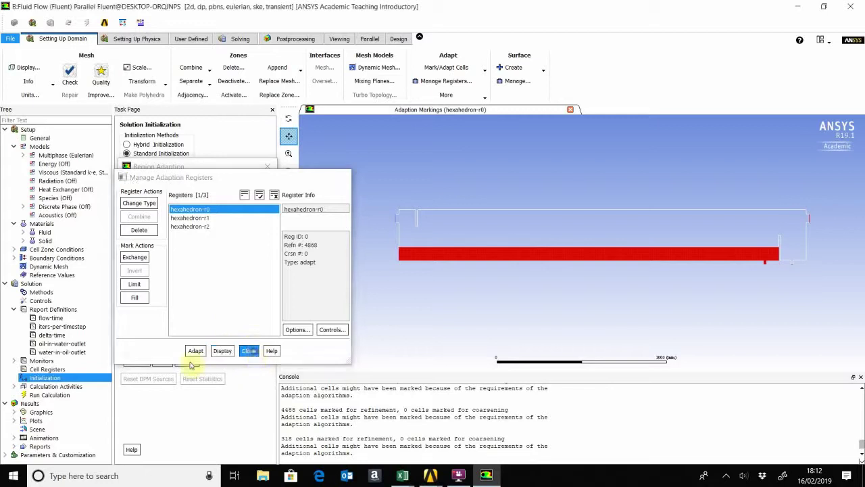
Patch a water volume fraction of 1 into register hexahedron-r0.
click(211, 293)
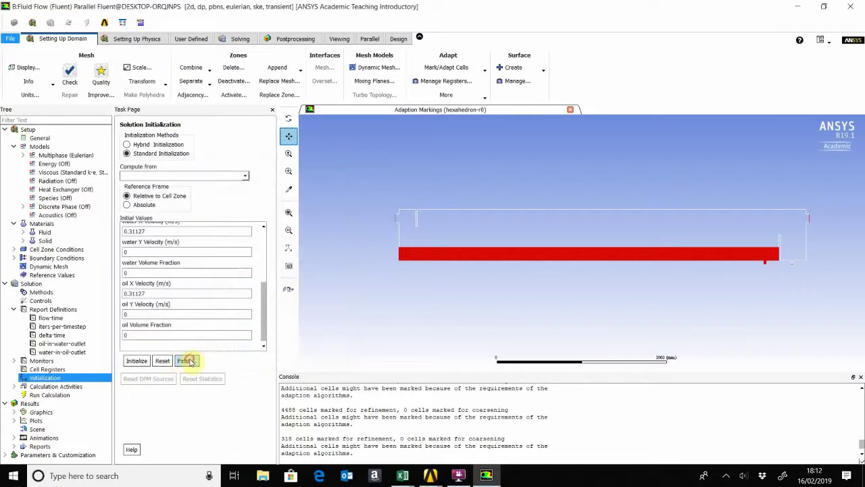
click(188, 361)
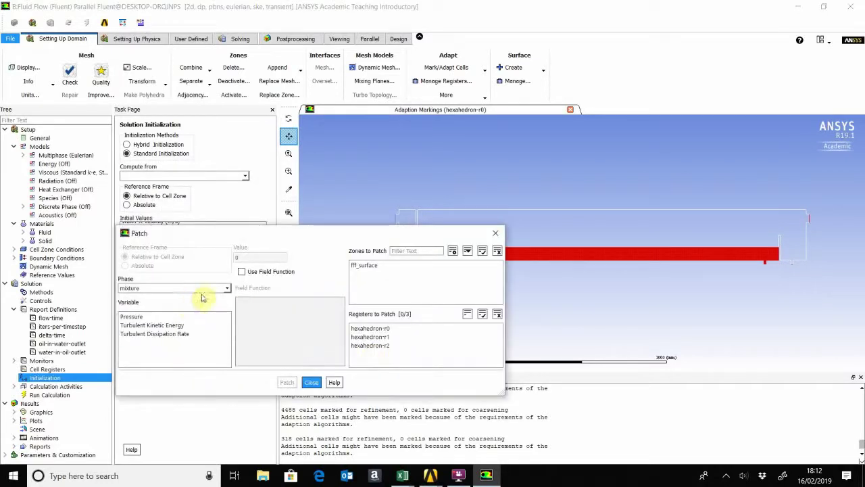
click(224, 287)
click(137, 313)
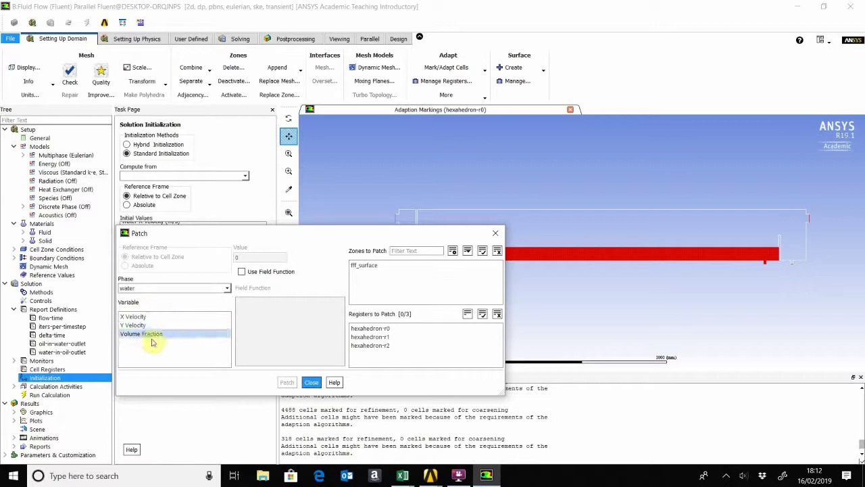
click(134, 335)
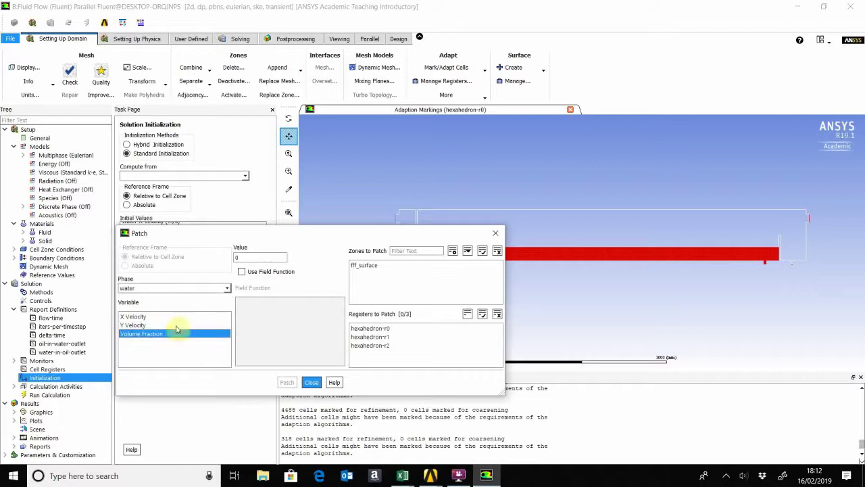
click(376, 328)
double_click(241, 260)
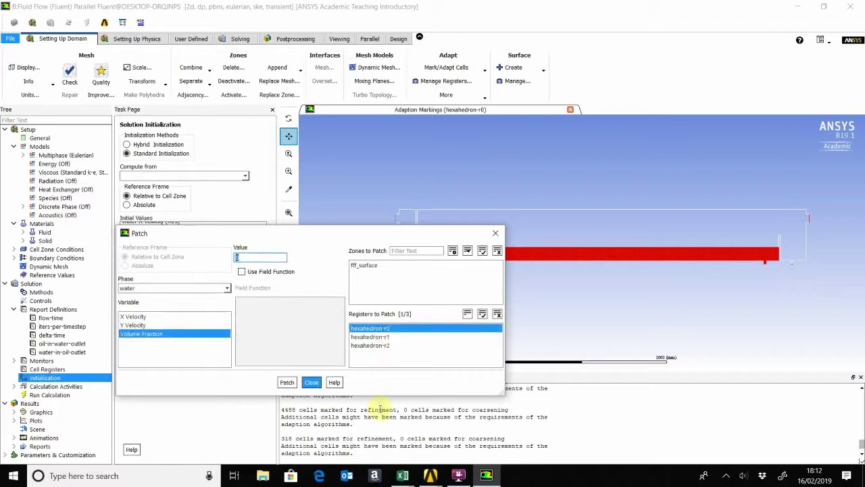
text(1)
click(287, 383)
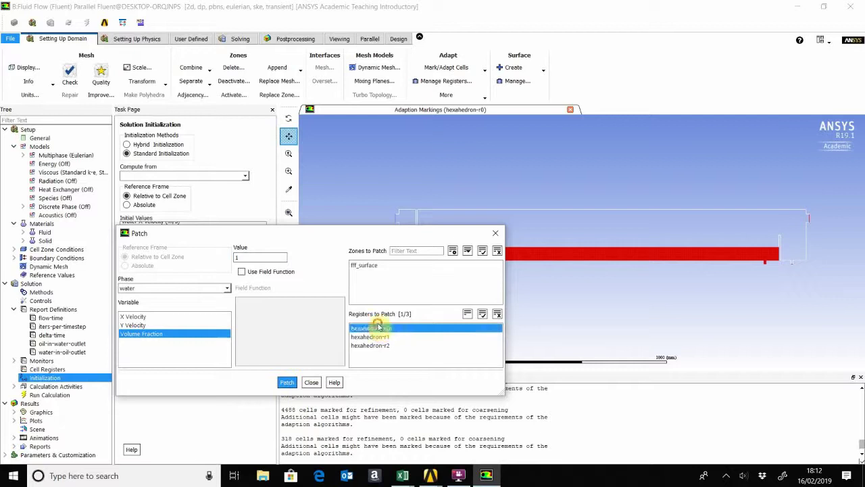
Patch an oil volume fraction of 1 into hexahedron-r1 and hexahedron-r2.
drag(383, 337, 382, 345)
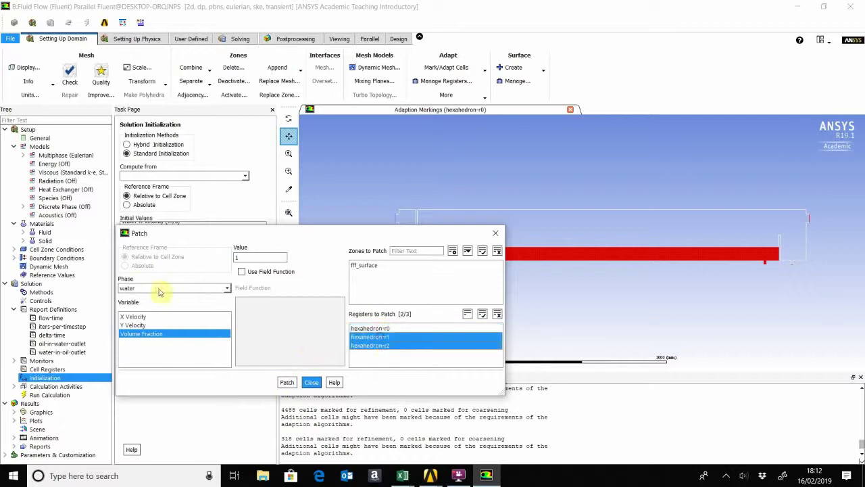
click(161, 288)
click(142, 320)
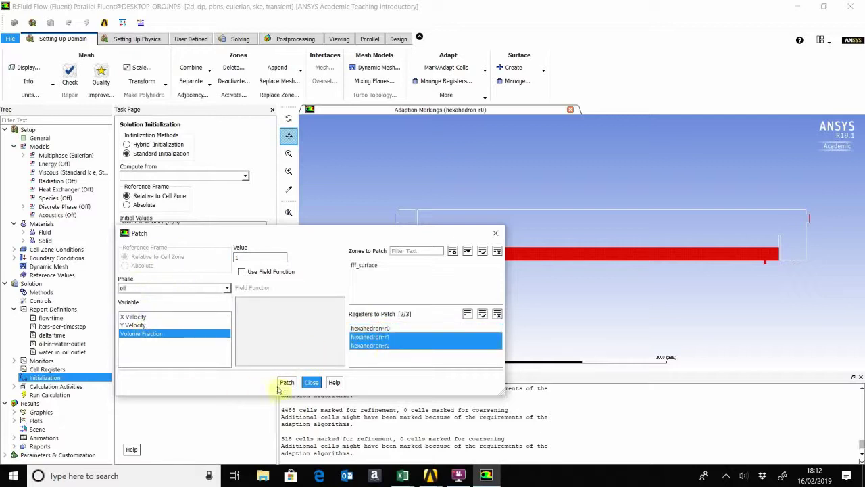
click(287, 383)
click(312, 383)
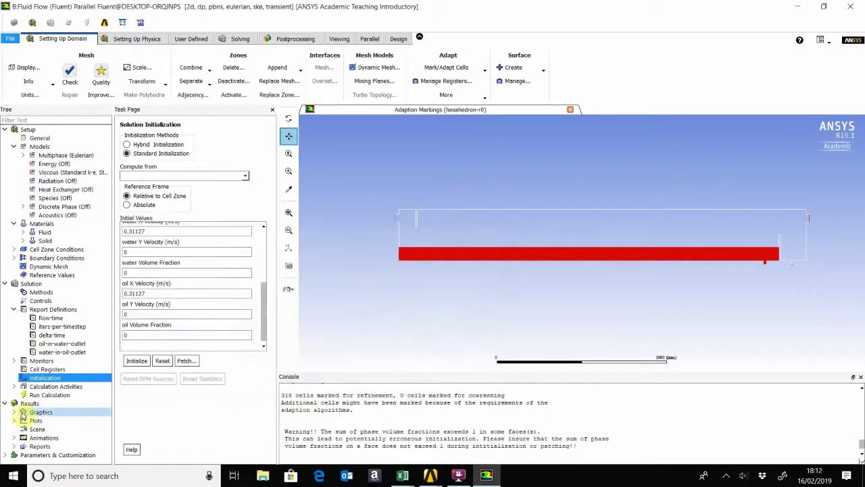
Display a filled contour of Phases > Volume fraction for the oil phase.
click(14, 413)
double_click(49, 428)
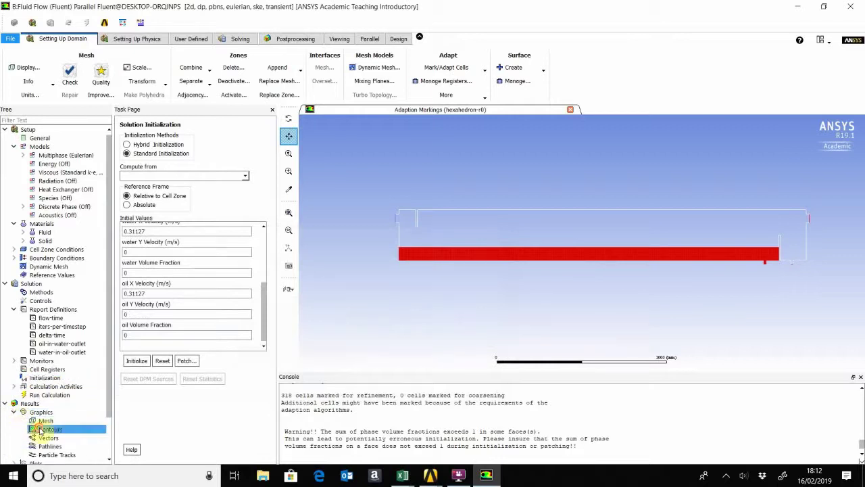
drag(251, 236, 262, 176)
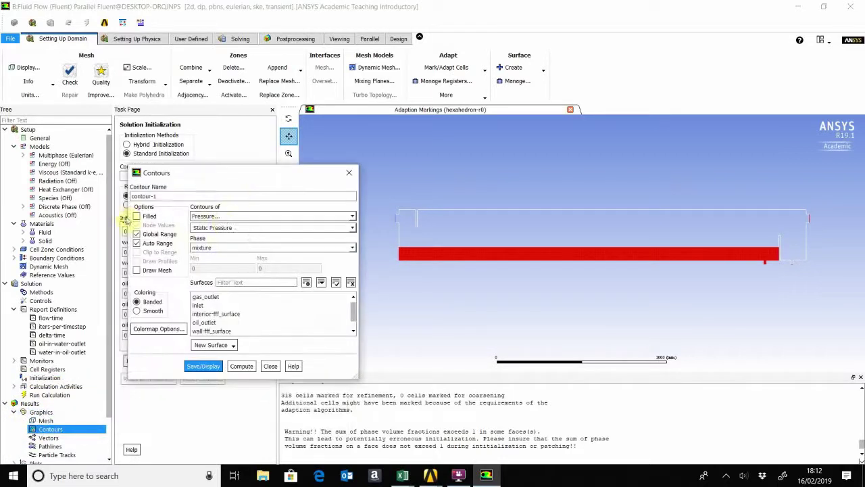
click(219, 216)
scroll(222, 280, down, 3)
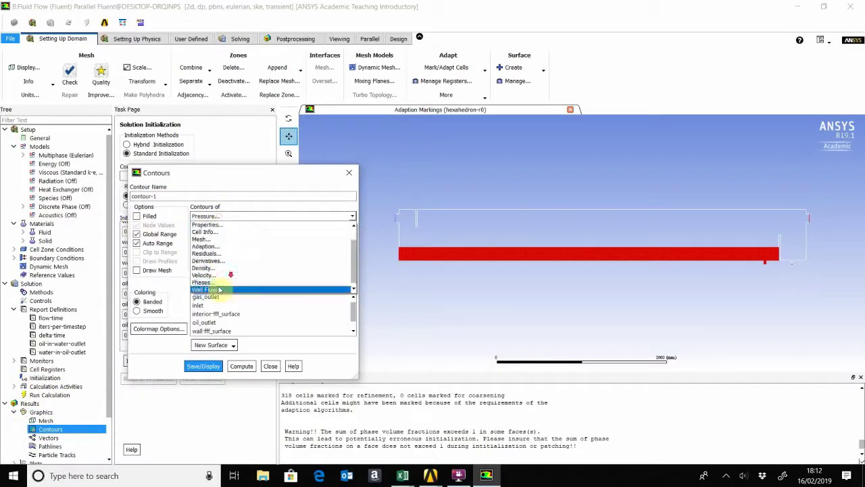
click(226, 291)
click(214, 248)
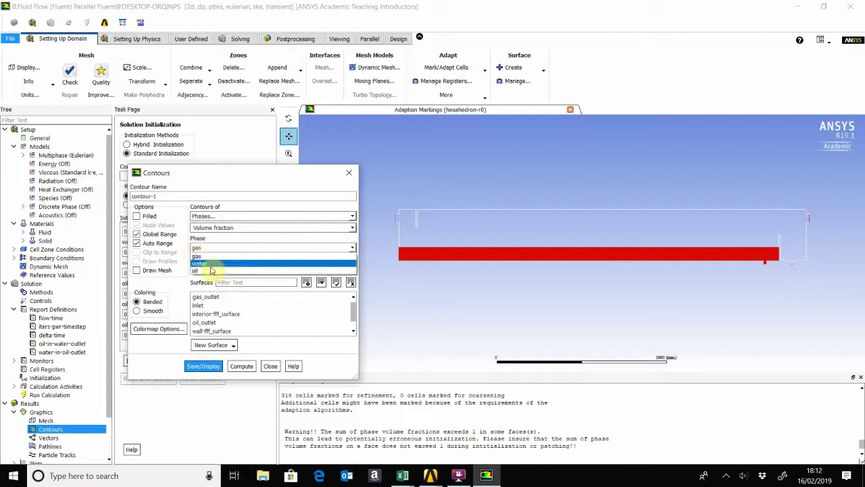
click(213, 271)
click(141, 216)
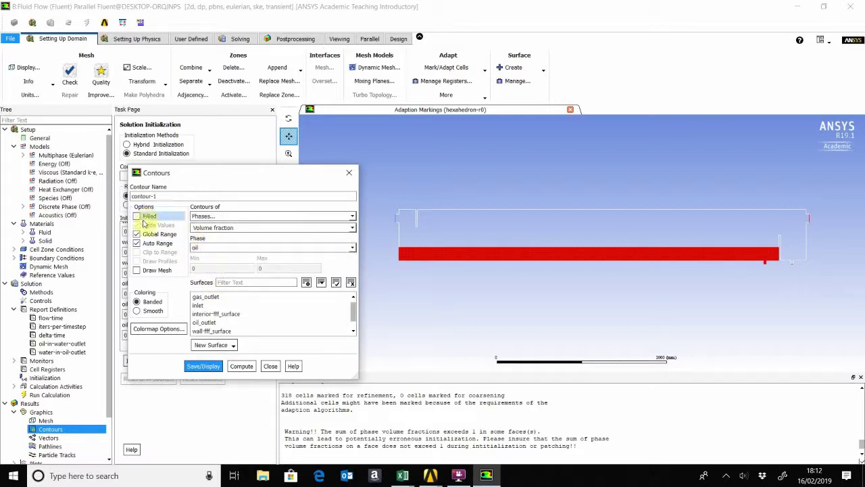
click(209, 369)
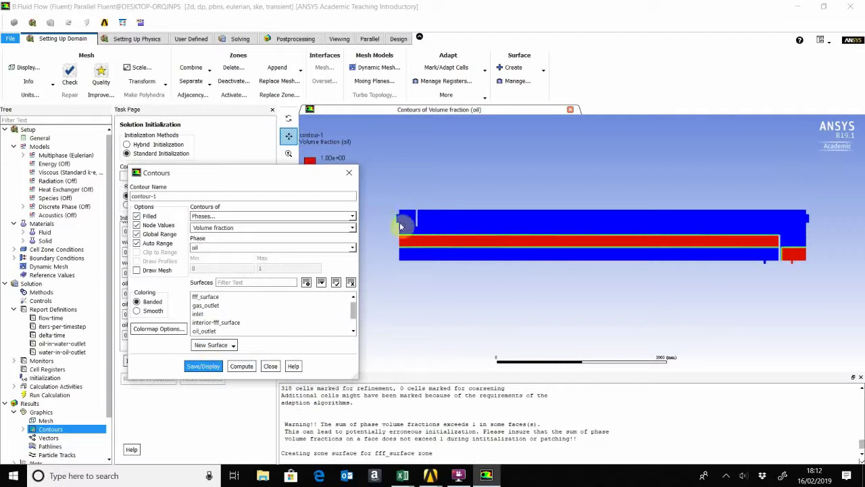
mouse_move(243, 173)
mouse_down()
mouse_move(157, 171)
mouse_move(144, 144)
mouse_up()
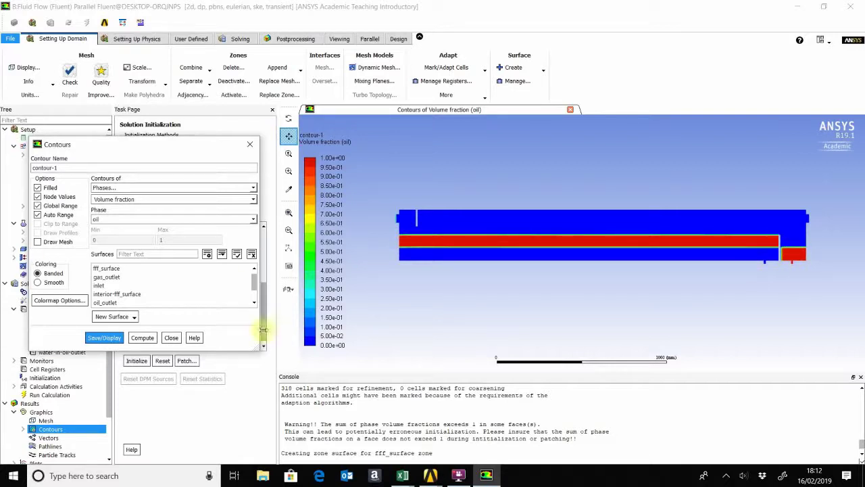
Set Run Calculation to variable time stepping with a 0.000001 s time step size.
click(171, 337)
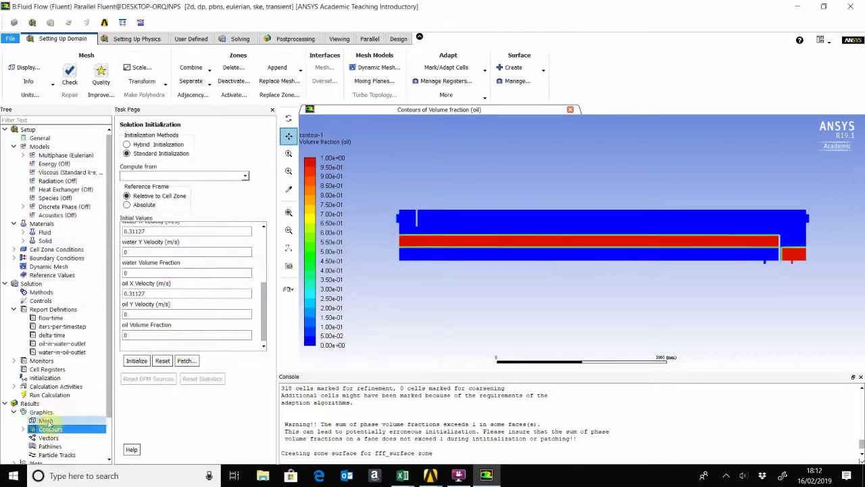
scroll(68, 377, down, 2)
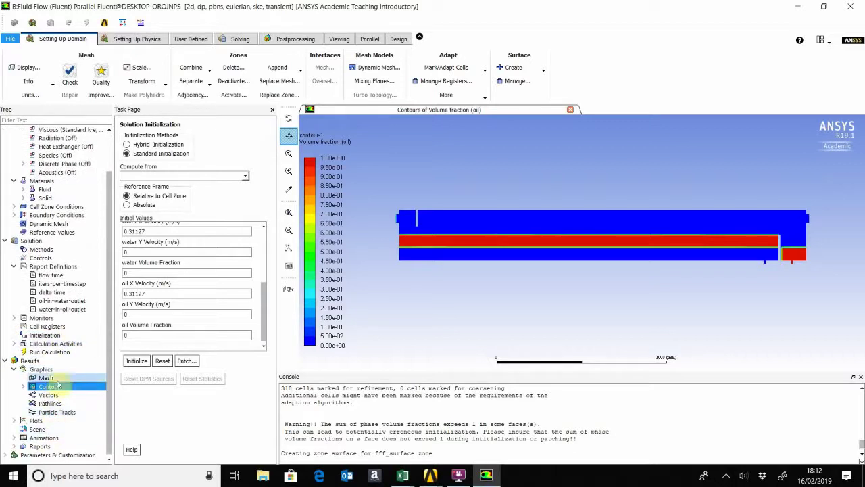
click(59, 386)
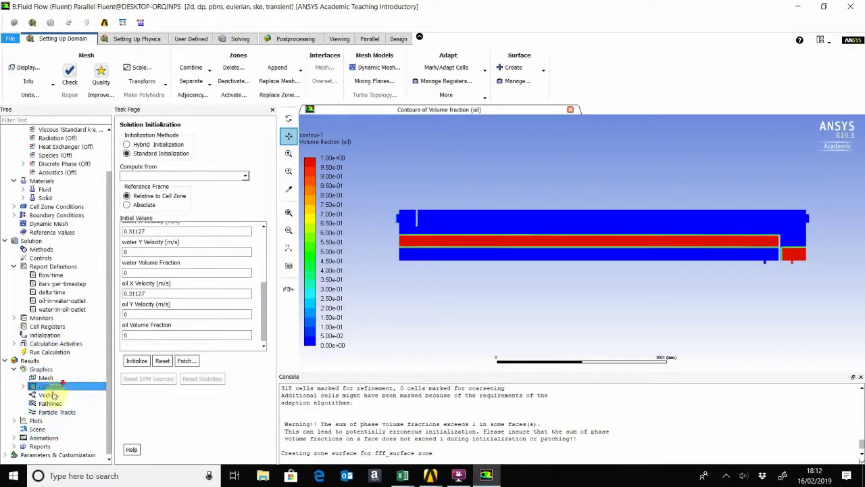
click(49, 352)
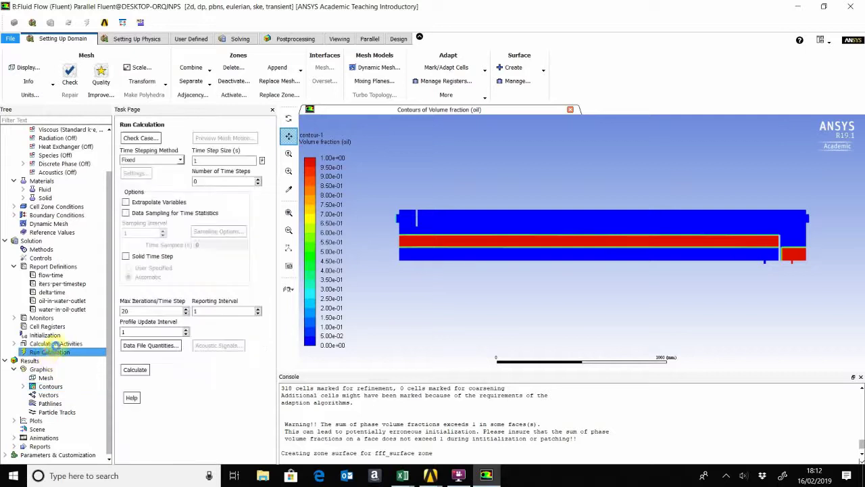
click(179, 162)
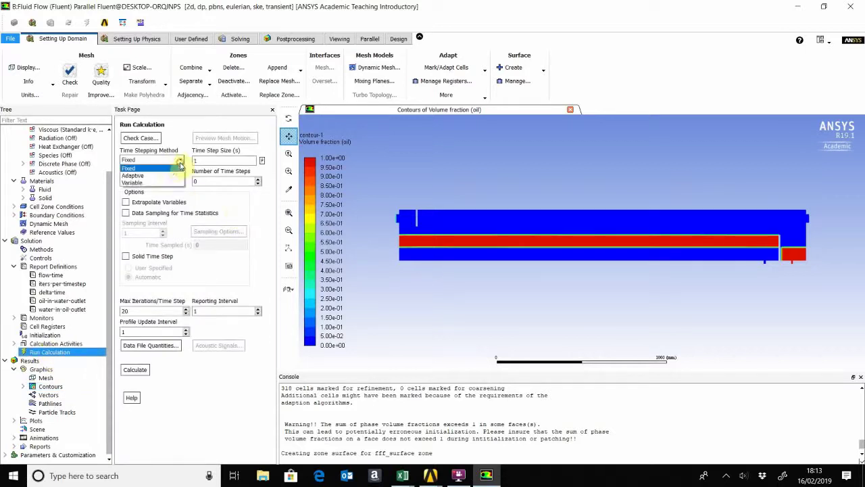
click(145, 184)
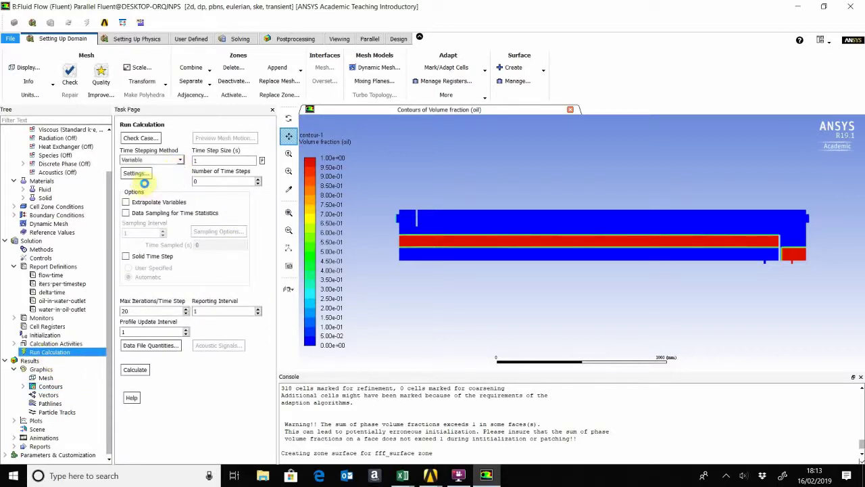
click(196, 159)
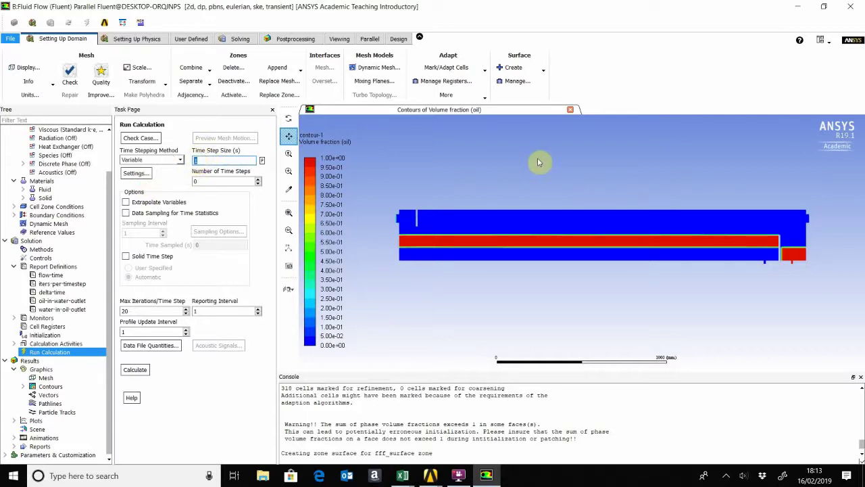
text(0.000001)
click(204, 182)
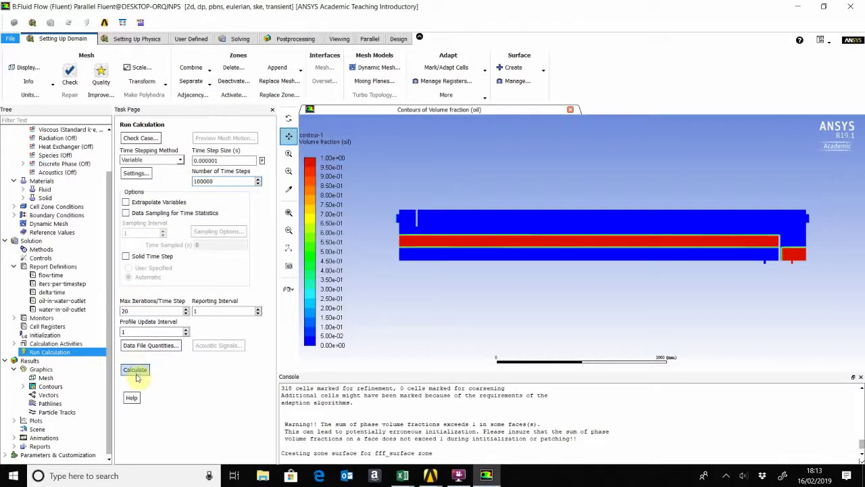
Launch the transient solution run from the Run Calculation page.
click(135, 370)
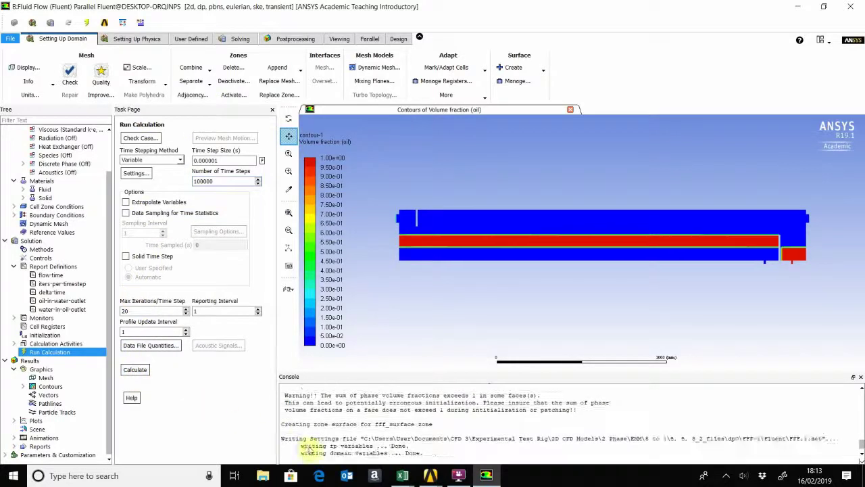